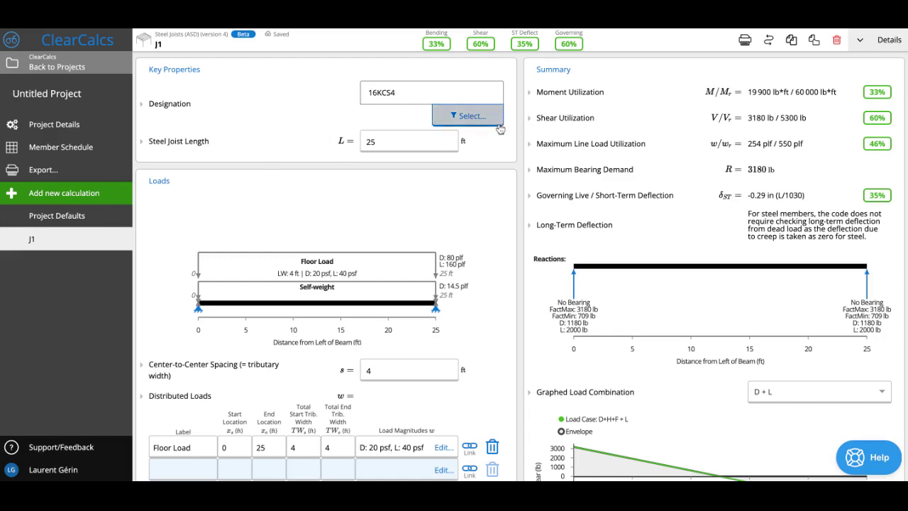
# Check the steel joist length and confirm the 4 ft center-to-center spacing is unchanged
pyautogui.click(419, 145)
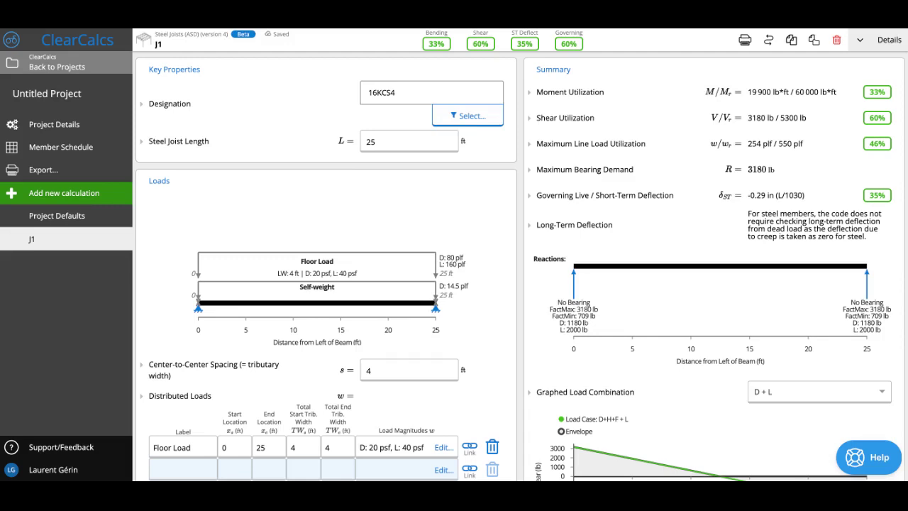
pyautogui.scroll(-4, 522, 257)
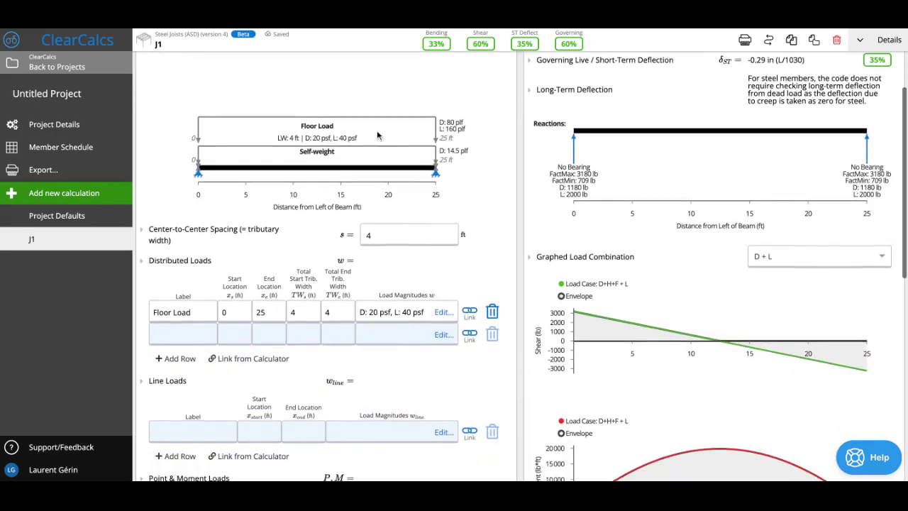
pyautogui.click(394, 245)
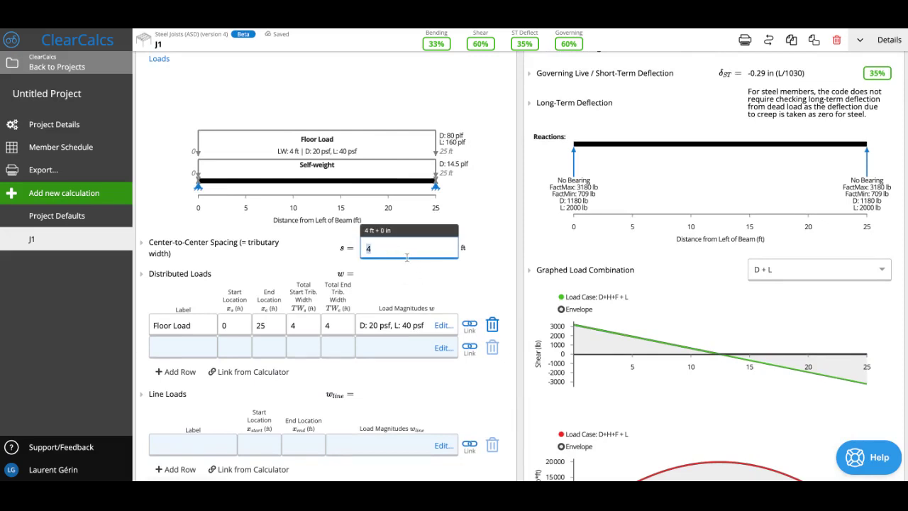
pyautogui.click(491, 230)
pyautogui.scroll(-1, 442, 237)
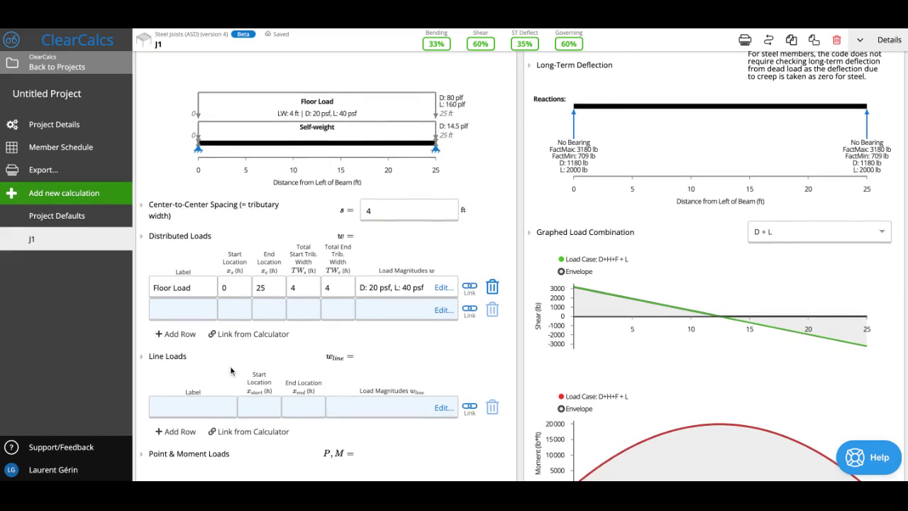
# Review the Floor Load magnitudes (20 psf dead, 40 psf live) and scroll to Point & Moment Loads
pyautogui.click(399, 284)
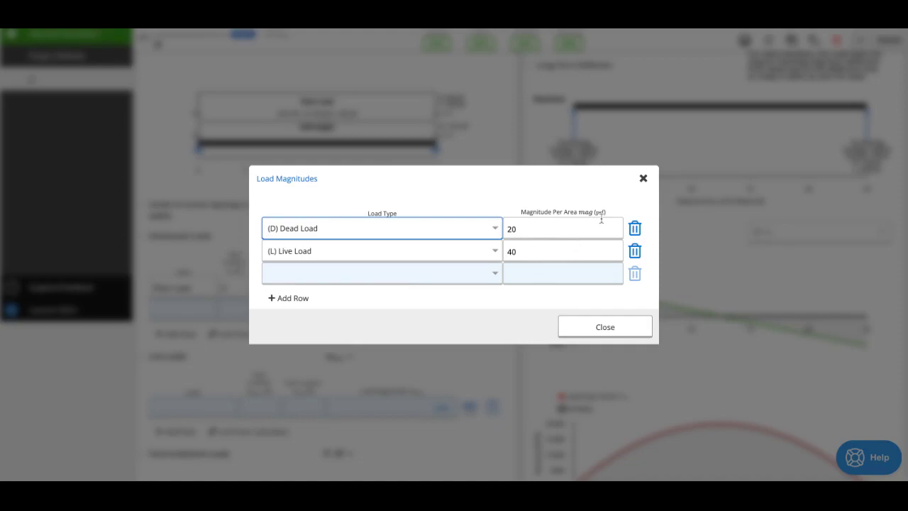
pyautogui.click(643, 179)
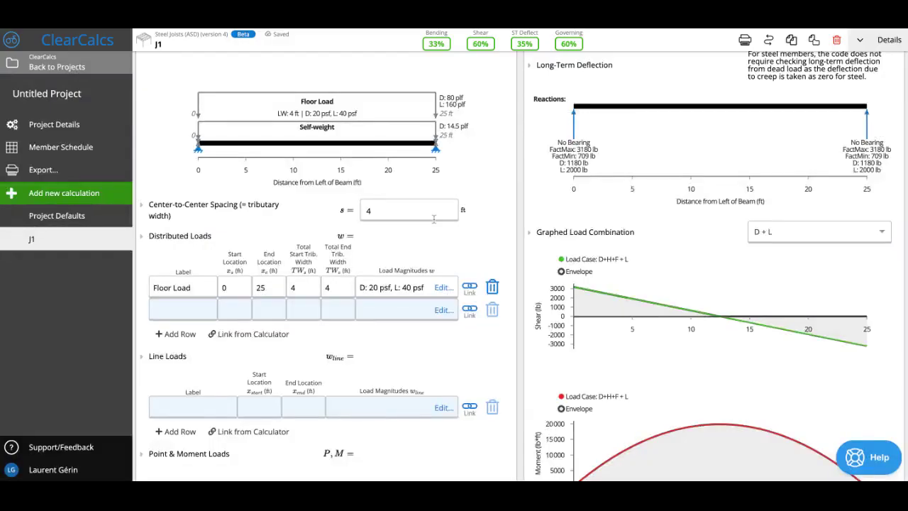
pyautogui.scroll(-2, 405, 275)
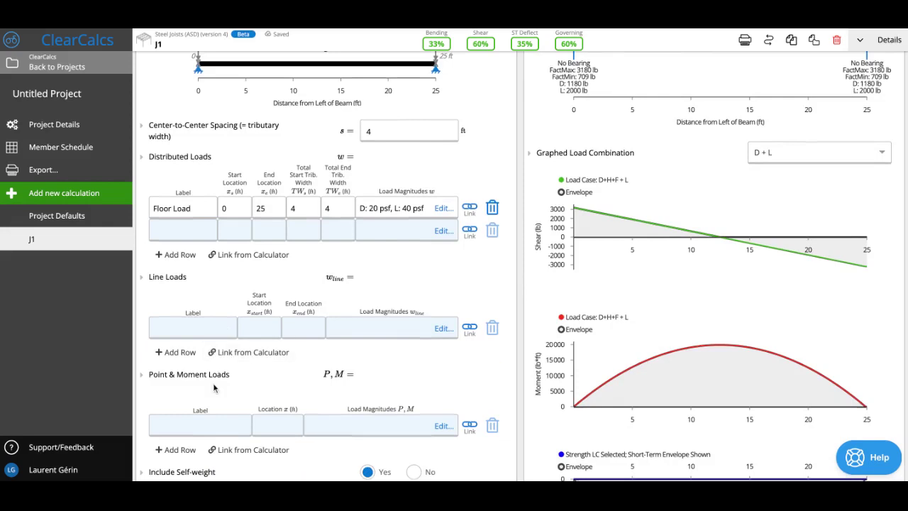
pyautogui.scroll(-1, 213, 382)
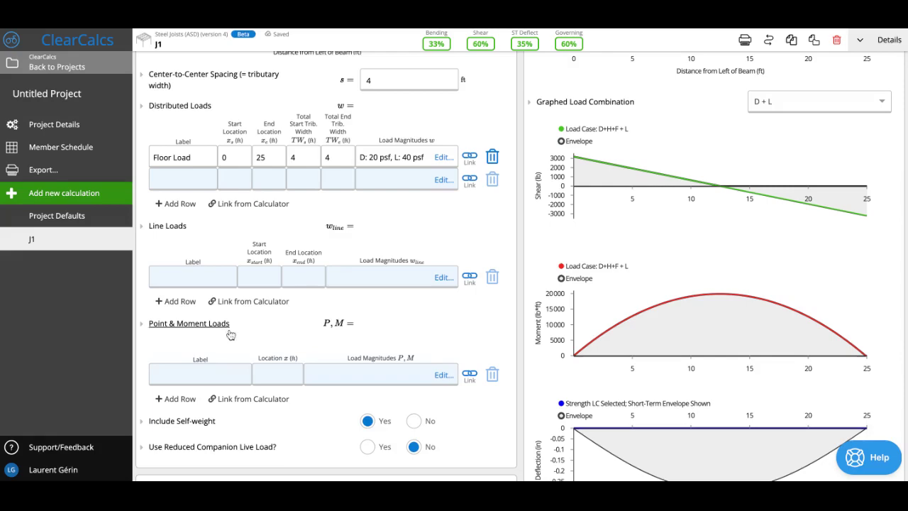
pyautogui.scroll(-1, 213, 323)
# Add a point load labelled 'RTU 1' located at 16 ft
pyautogui.click(192, 307)
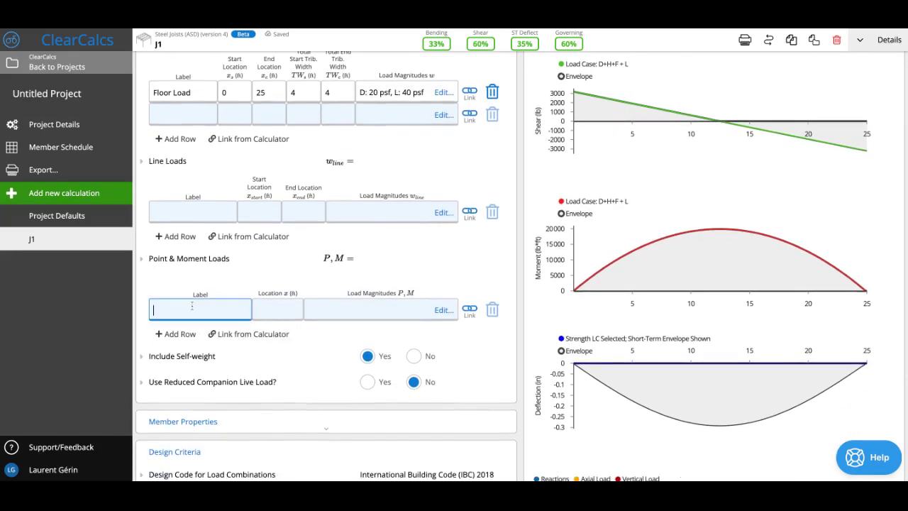
pyautogui.write('RTU 1')
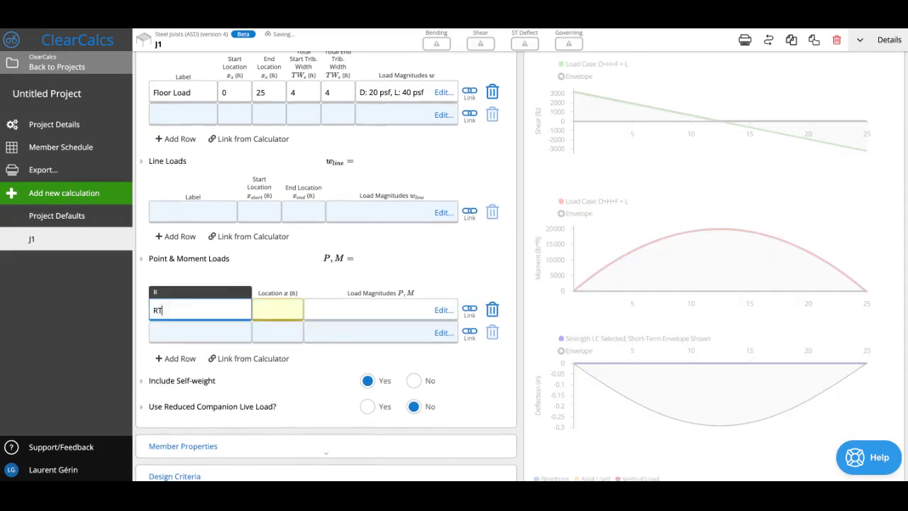
pyautogui.click(270, 309)
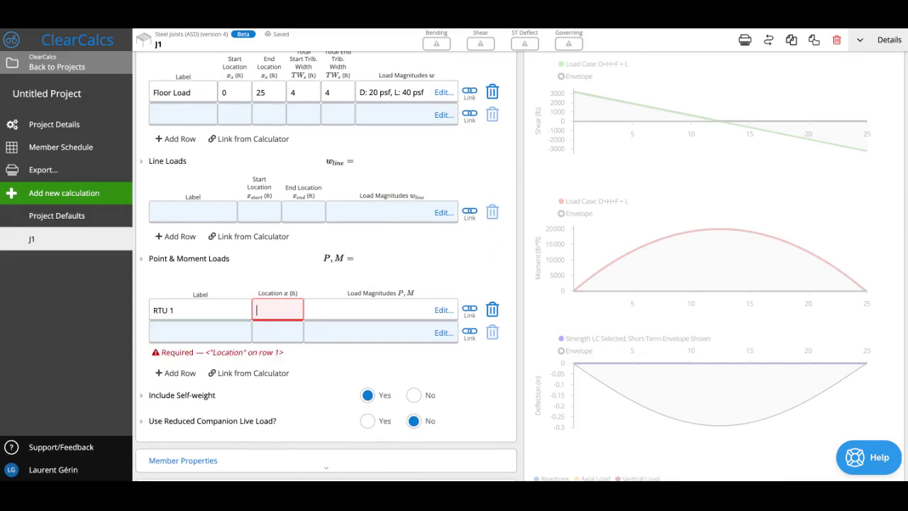
pyautogui.write('16')
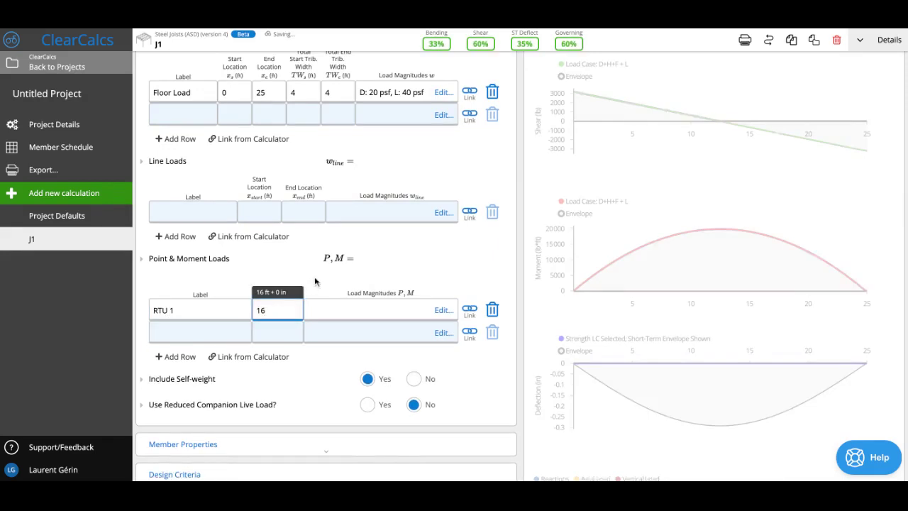
# Give RTU 1 a 1400 lb dead vertical load
pyautogui.click(355, 307)
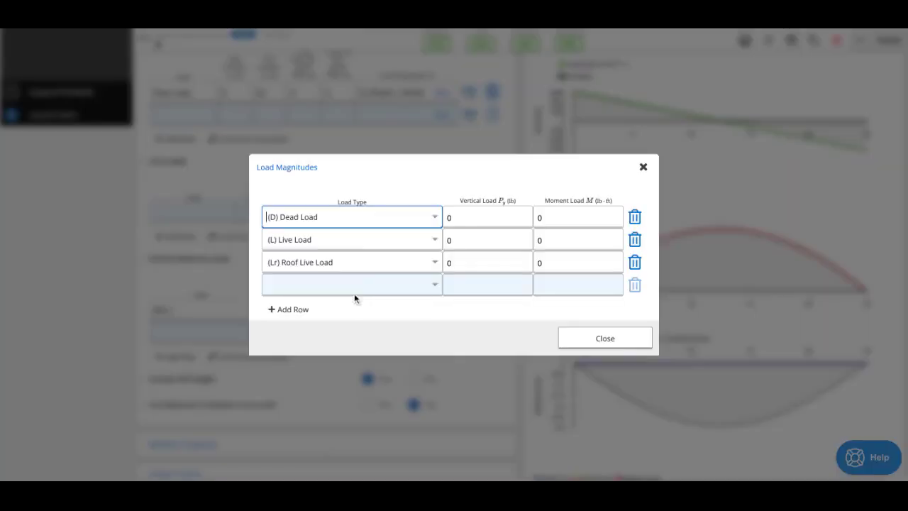
pyautogui.click(491, 221)
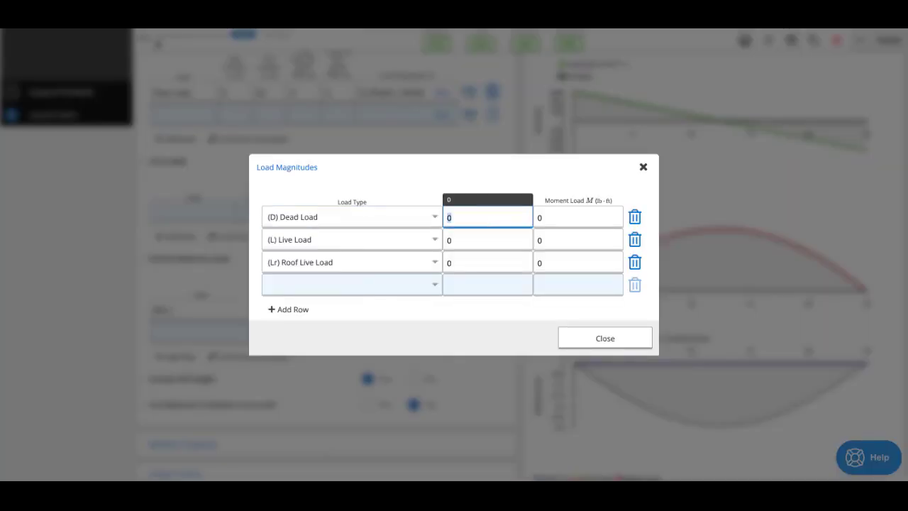
pyautogui.write('1400')
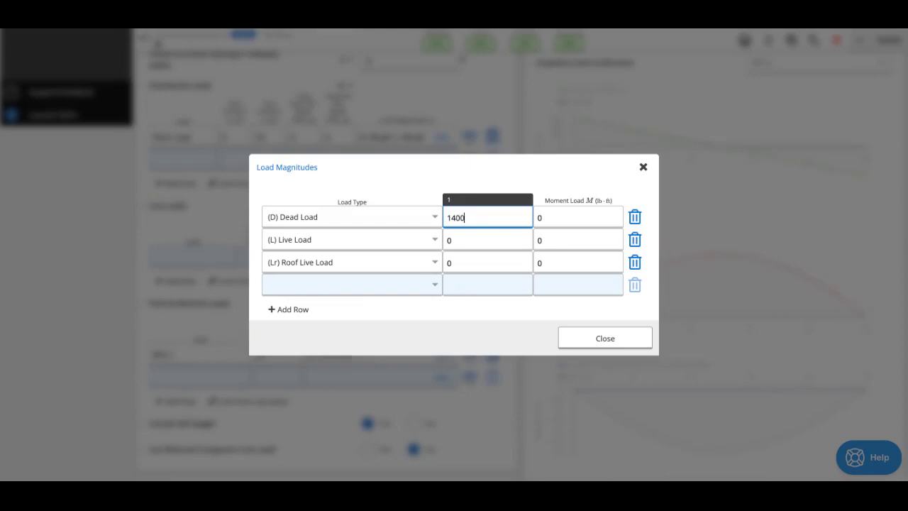
pyautogui.click(629, 336)
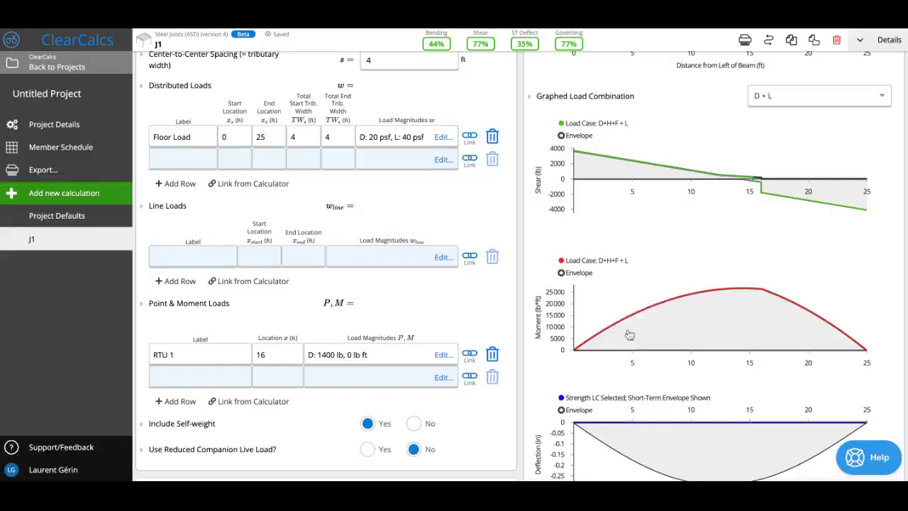
pyautogui.scroll(5, 474, 211)
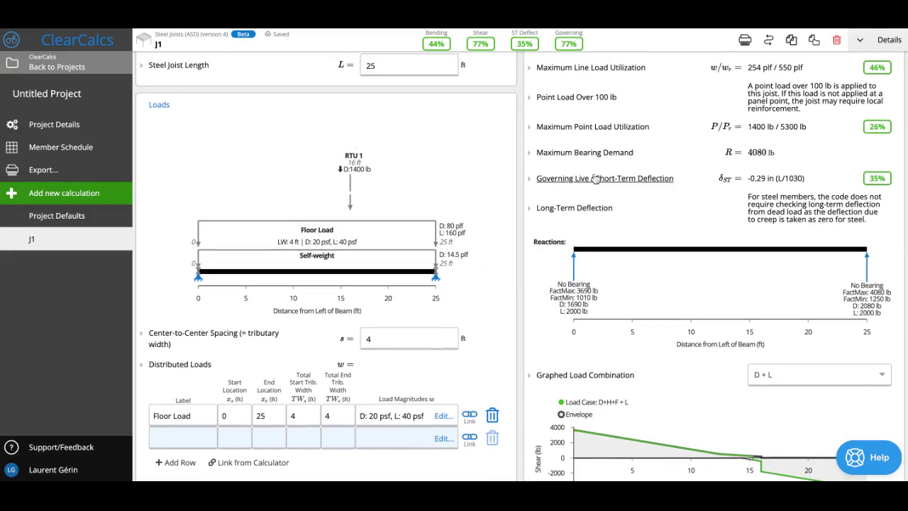
pyautogui.scroll(2, 598, 179)
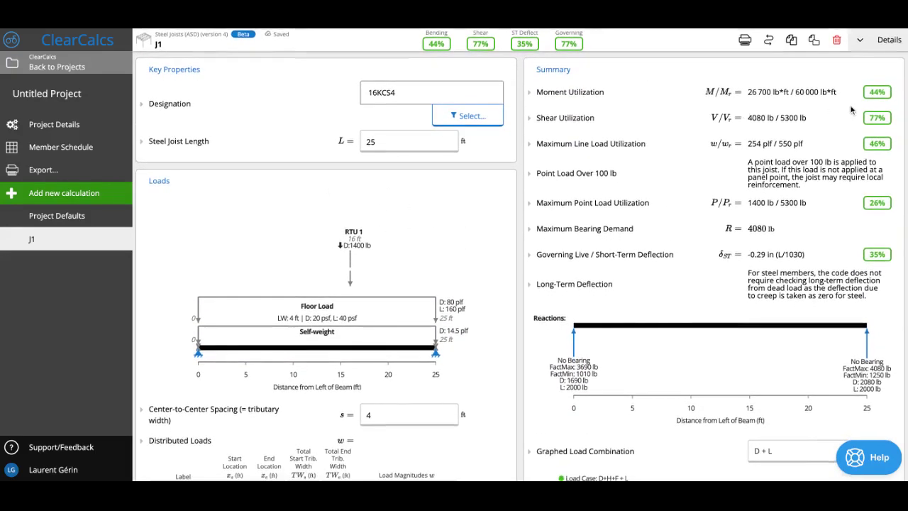
pyautogui.moveTo(749, 163); pyautogui.dragTo(790, 177)
pyautogui.tripleClick(749, 163)
pyautogui.moveTo(704, 93); pyautogui.dragTo(844, 94)
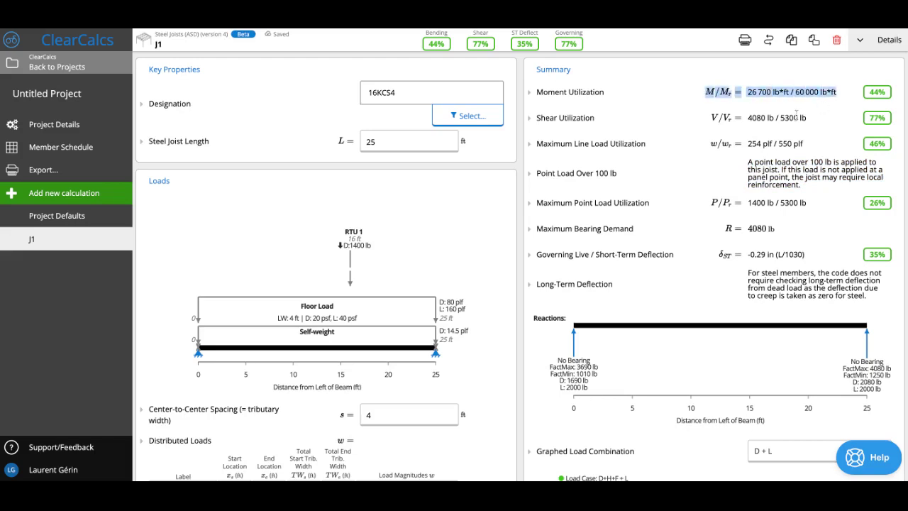
pyautogui.doubleClick(804, 117)
pyautogui.moveTo(804, 117); pyautogui.dragTo(711, 118)
pyautogui.click(869, 120)
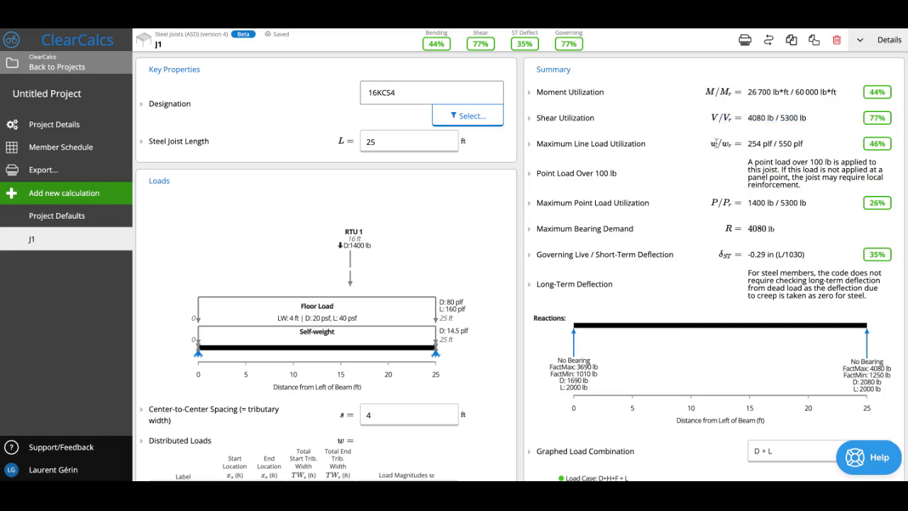
pyautogui.moveTo(711, 143); pyautogui.dragTo(802, 144)
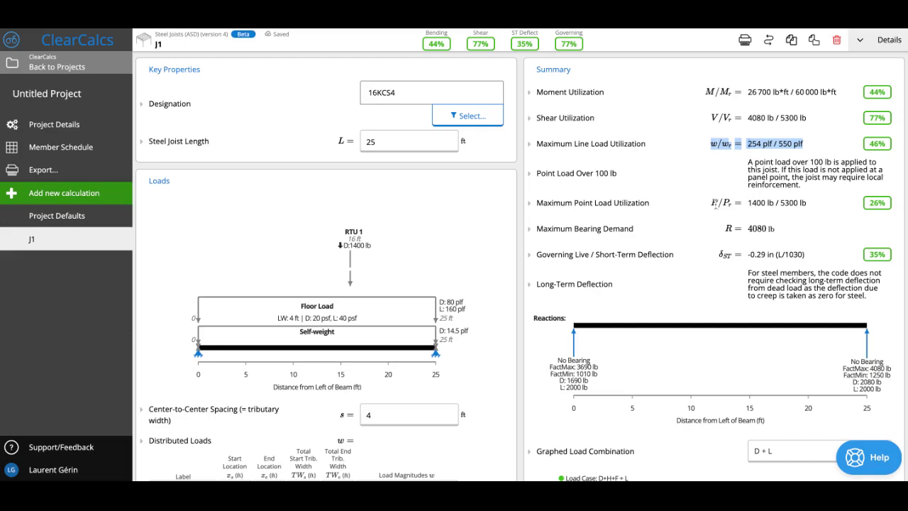
pyautogui.moveTo(716, 204); pyautogui.dragTo(804, 203)
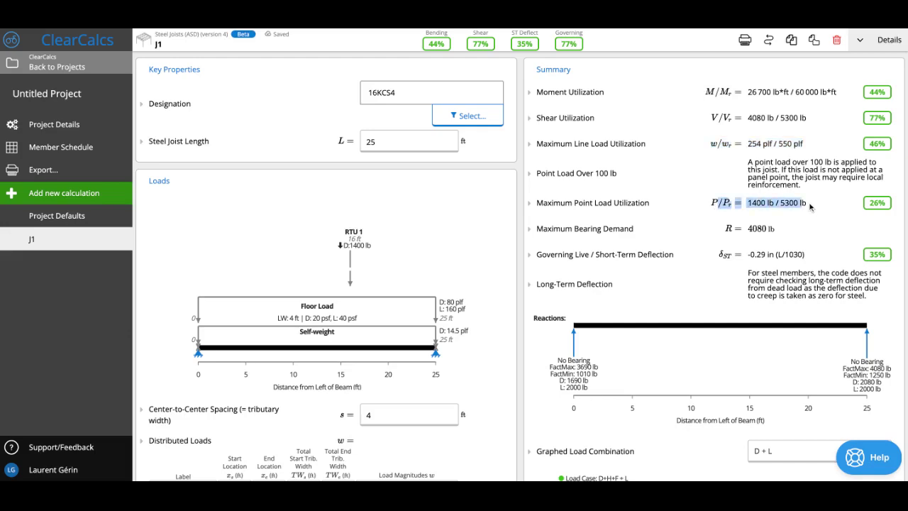
pyautogui.click(811, 207)
pyautogui.scroll(-1, 521, 259)
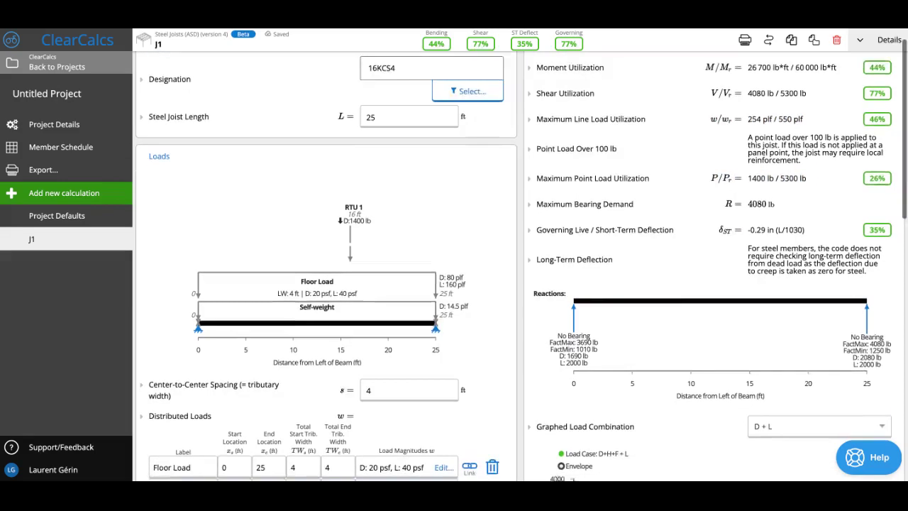
pyautogui.moveTo(806, 193)
pyautogui.mouseDown()
pyautogui.moveTo(747, 192)
pyautogui.moveTo(800, 193)
pyautogui.mouseUp()
pyautogui.click(758, 193)
pyautogui.scroll(-4, 800, 193)
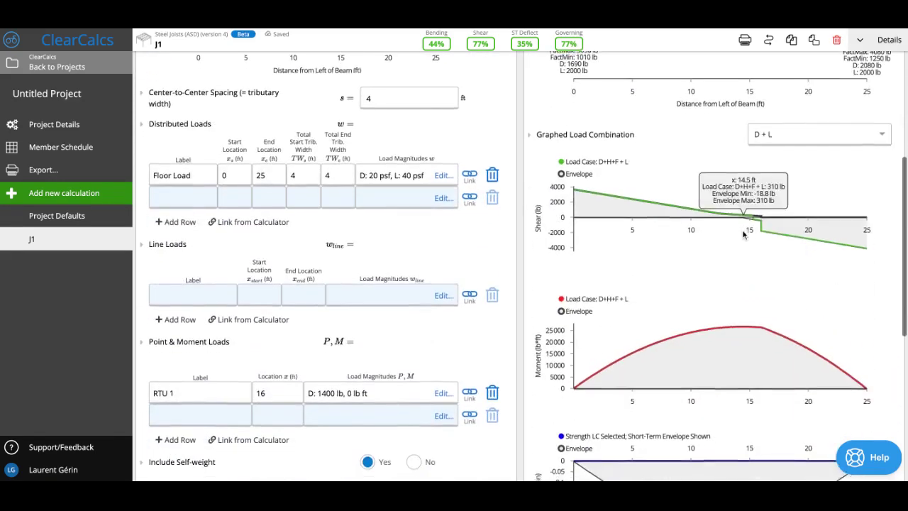
pyautogui.scroll(-2, 752, 227)
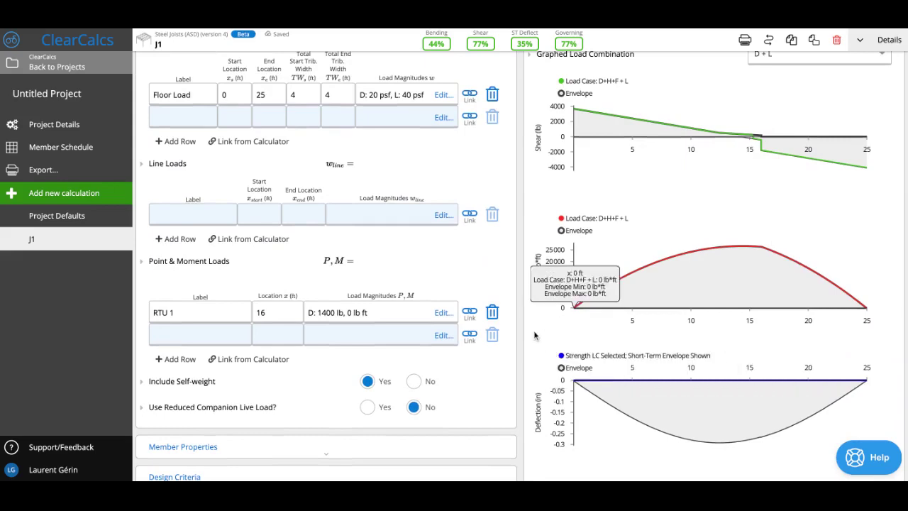
pyautogui.scroll(2, 536, 339)
pyautogui.scroll(-2, 538, 342)
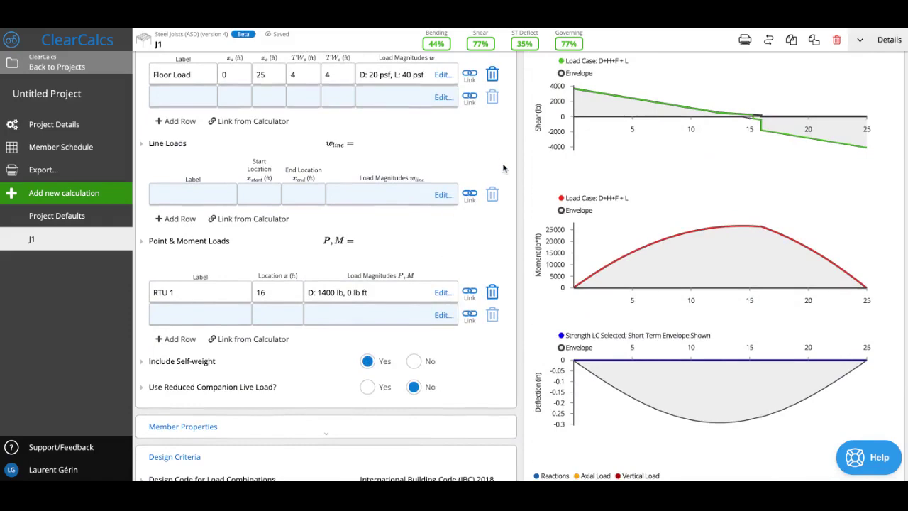
pyautogui.scroll(1, 502, 164)
pyautogui.scroll(6, 502, 164)
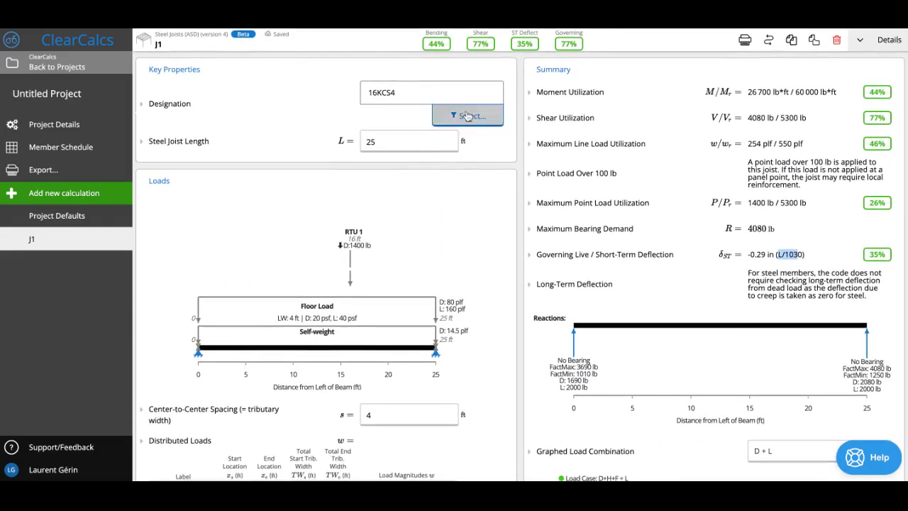
# Limit joist designations to a 16 in maximum depth and select 16KCS2 for J1
pyautogui.click(468, 119)
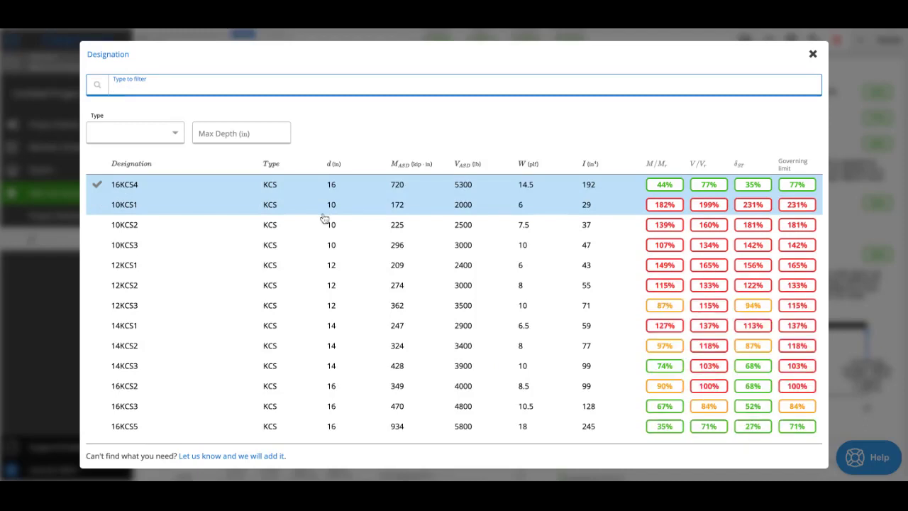
pyautogui.click(261, 136)
pyautogui.write('14')
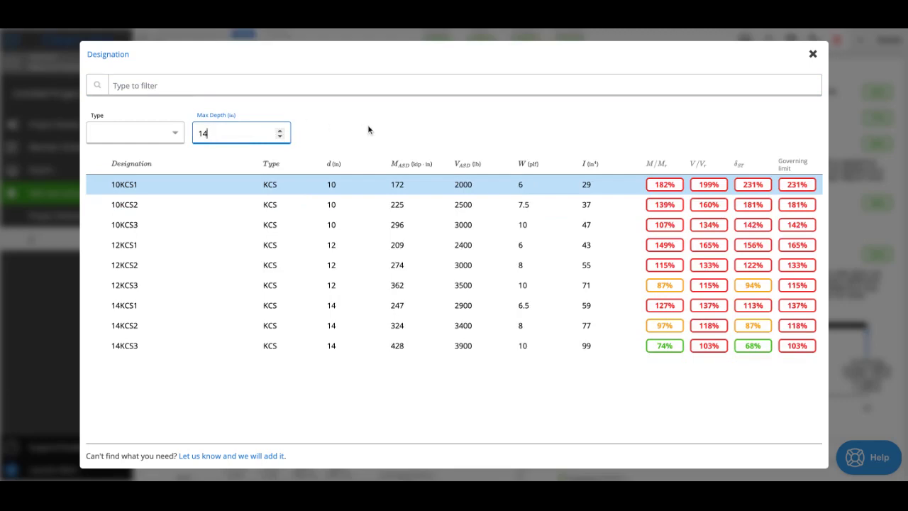
pyautogui.click(440, 120)
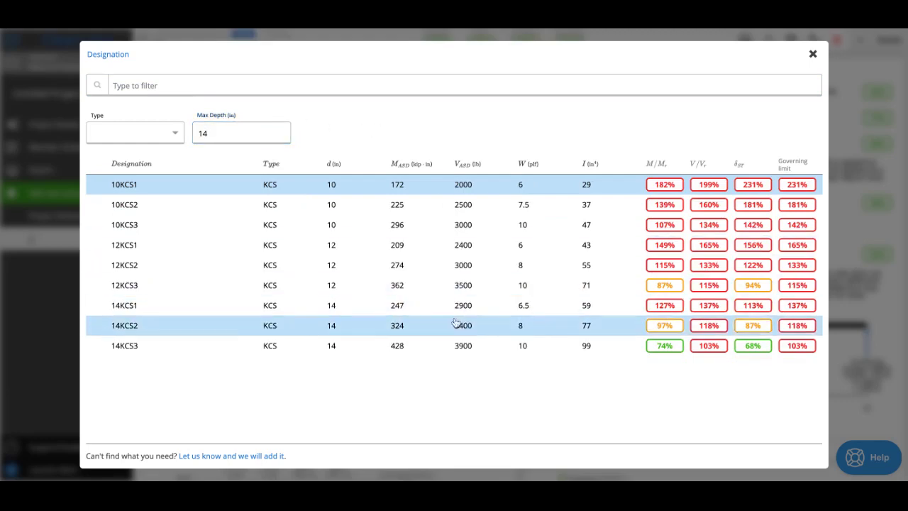
pyautogui.click(226, 133)
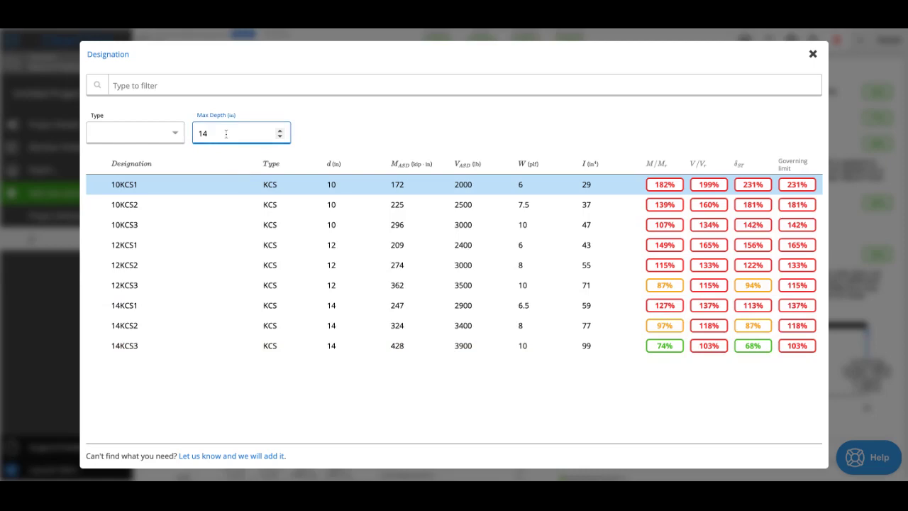
pyautogui.press('BackSpace')
pyautogui.write('6')
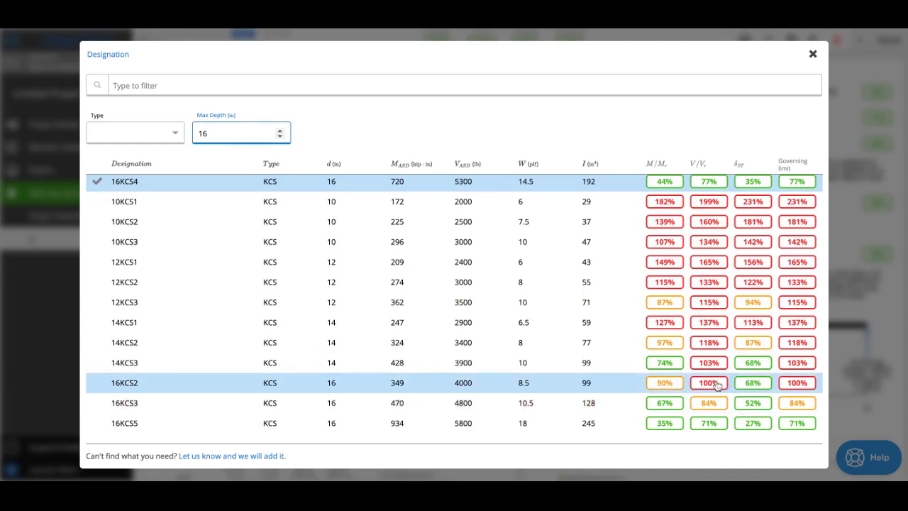
pyautogui.click(716, 385)
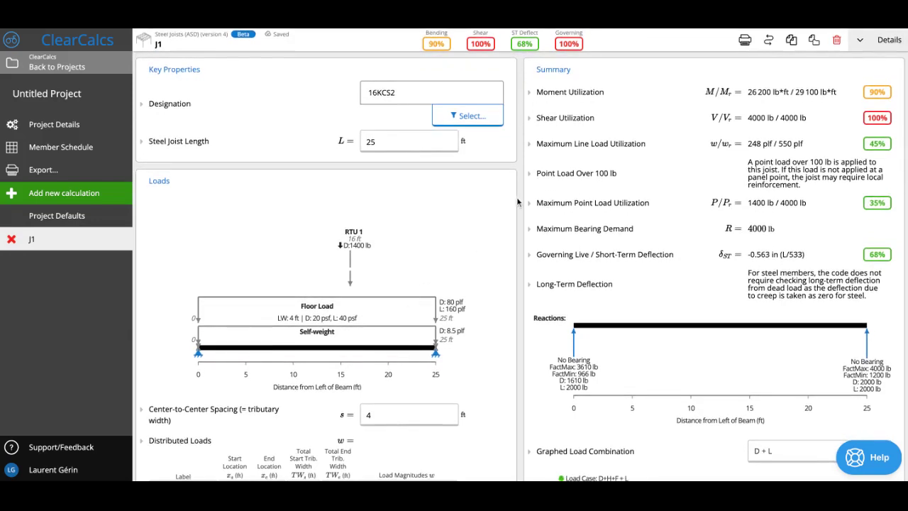
# Open the Help panel's Ask section and choose the Email support form
pyautogui.moveTo(797, 353)
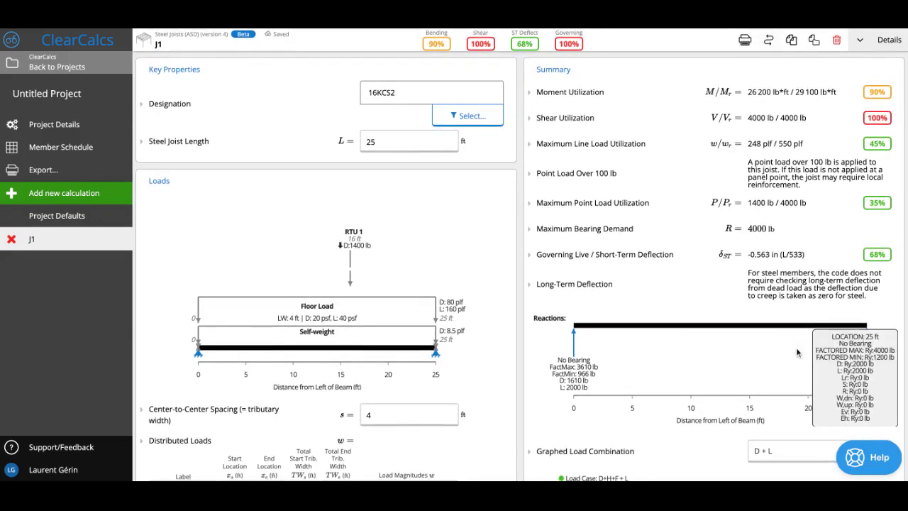
pyautogui.click(866, 464)
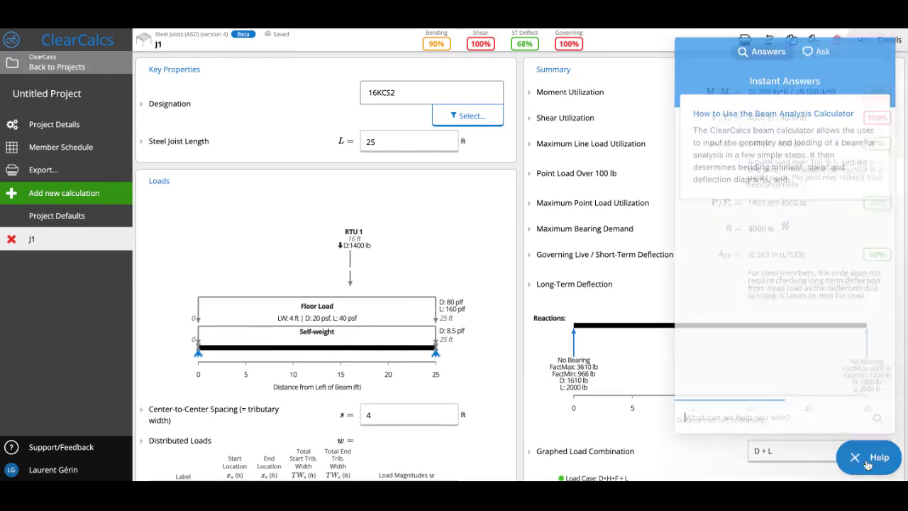
pyautogui.click(815, 51)
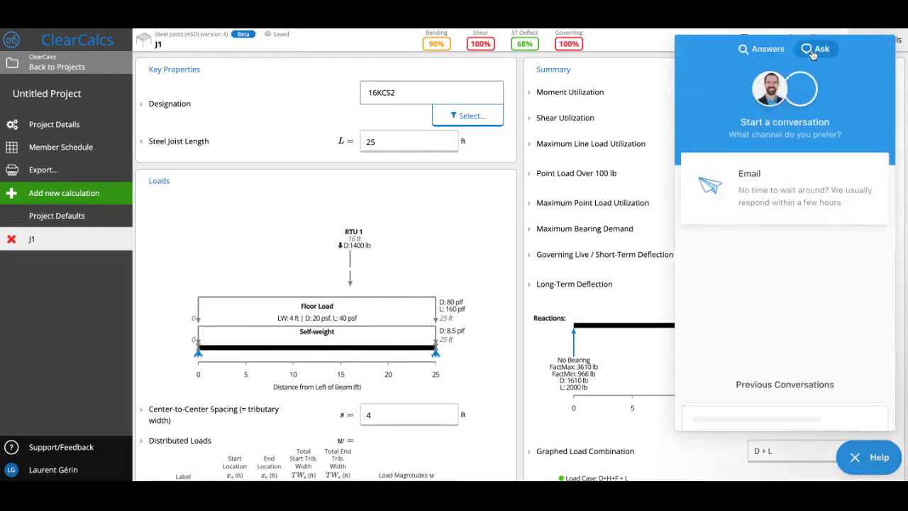
pyautogui.click(755, 186)
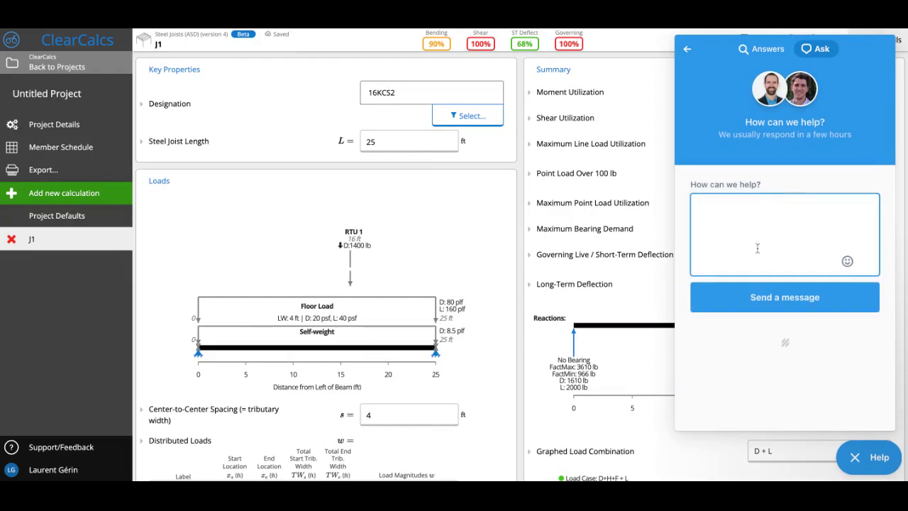